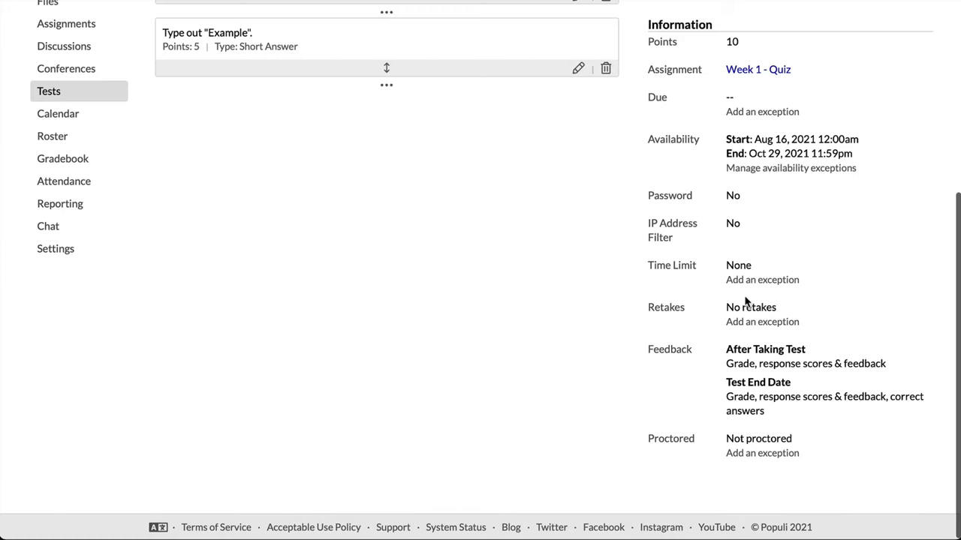
Return to the top of the page and open the XMPL: Example Course gradebook.
{"action": "scroll", "coordinate": [751, 312], "scroll_direction": "up", "scroll_amount": 1}
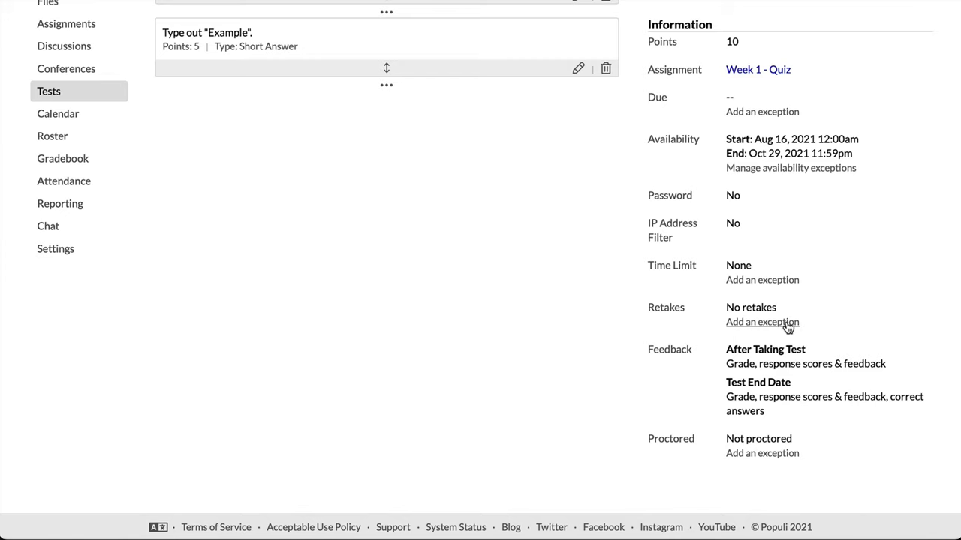
{"action": "scroll", "coordinate": [788, 328], "scroll_direction": "up", "scroll_amount": 3}
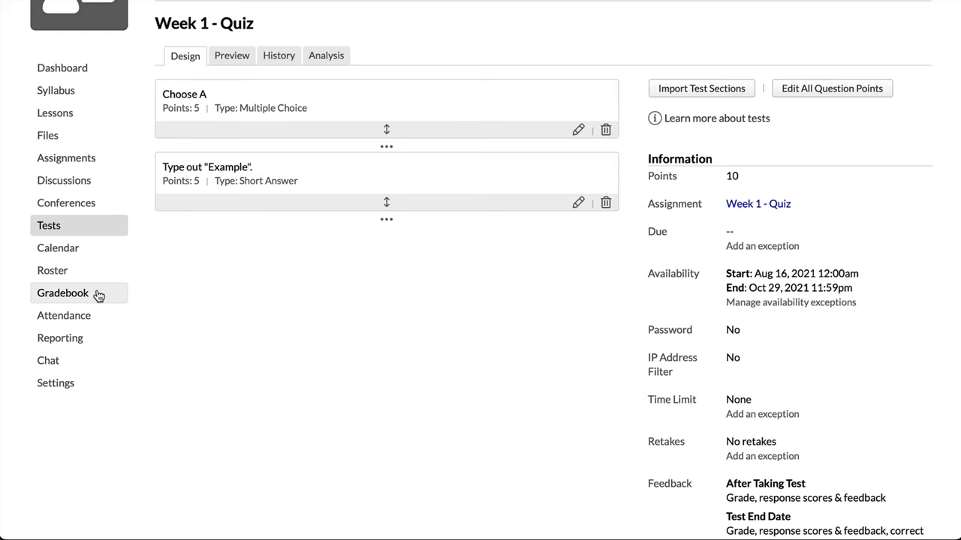
{"action": "left_click", "coordinate": [99, 295]}
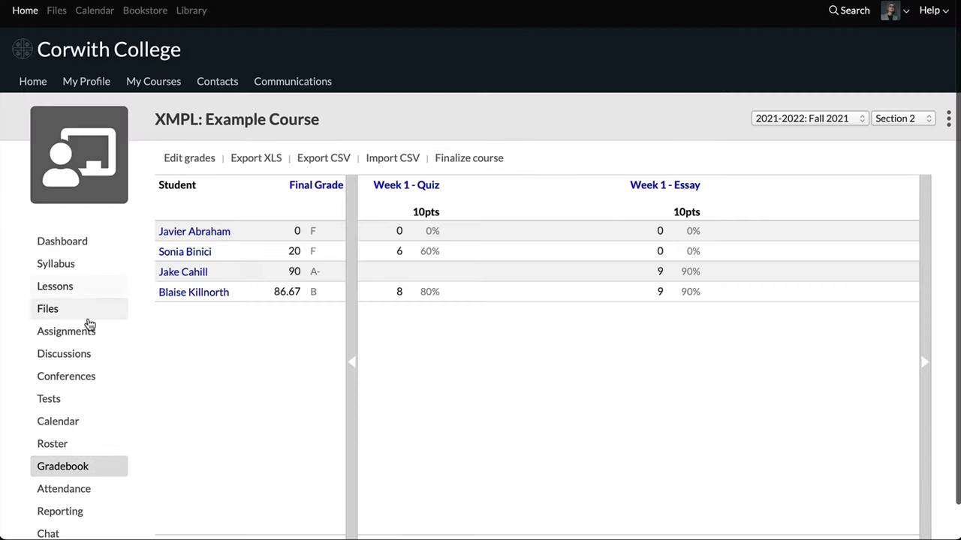
Open Final Grade & Attendance for editing, then cancel without changing any grades.
{"action": "left_click", "coordinate": [314, 187]}
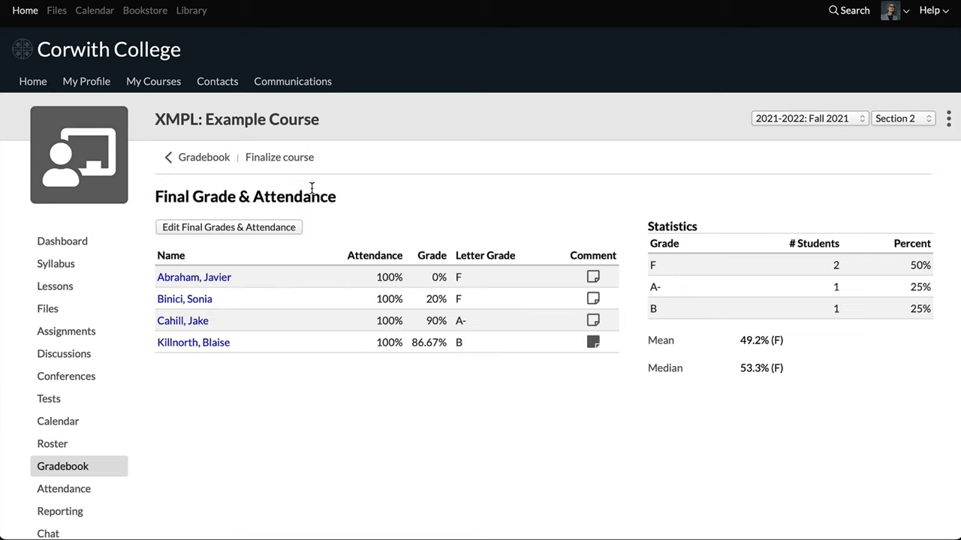
{"action": "scroll", "coordinate": [326, 204], "scroll_direction": "down", "scroll_amount": 3}
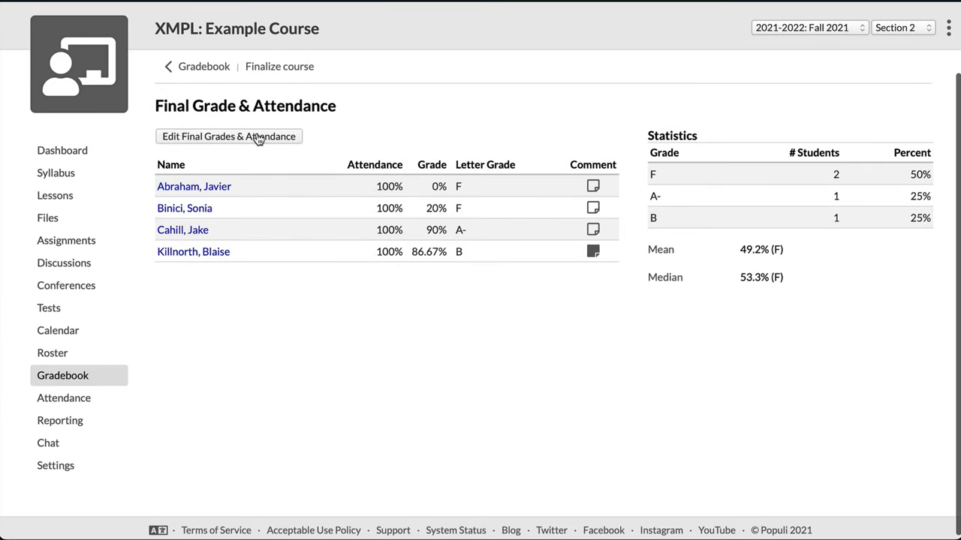
{"action": "left_click", "coordinate": [258, 137]}
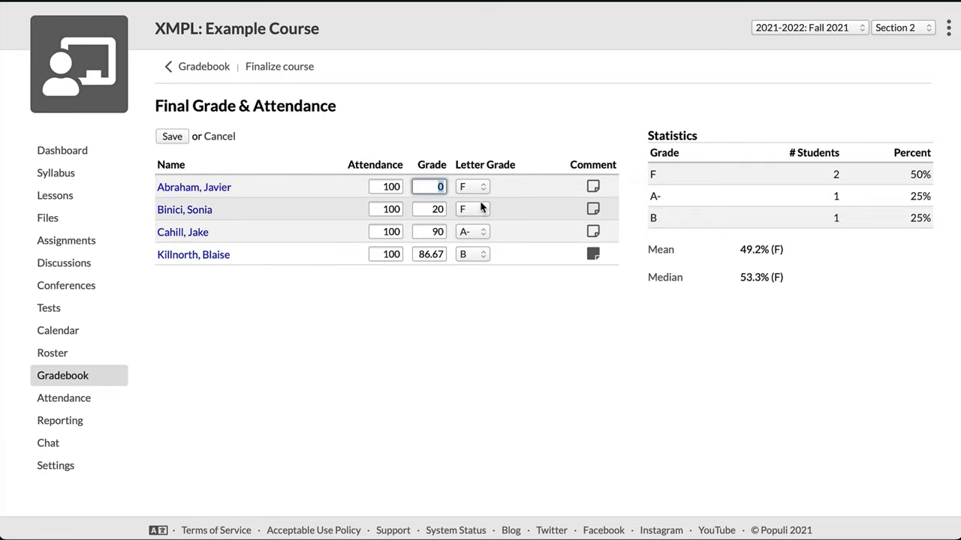
{"action": "left_click", "coordinate": [228, 138]}
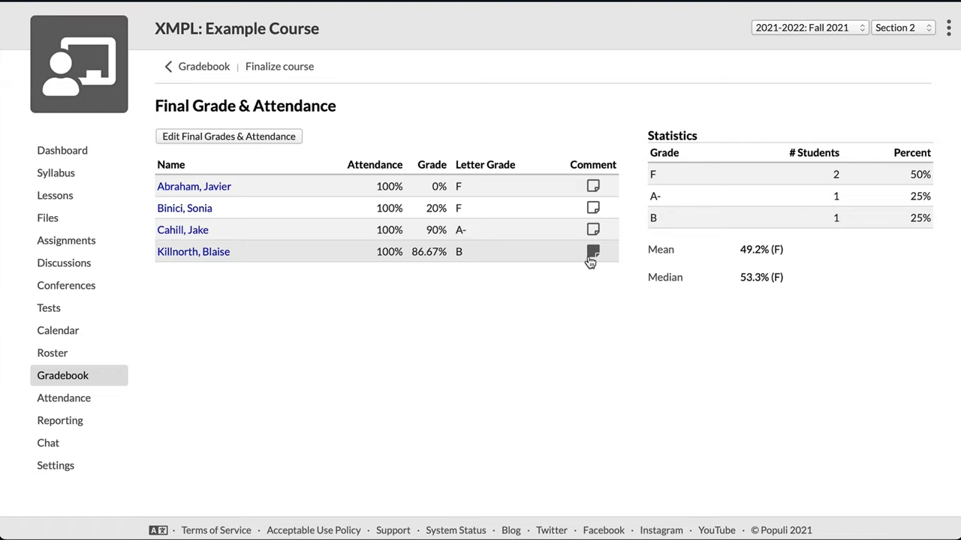
Save a student's course comment praising their term, then go to the roster.
{"action": "left_click", "coordinate": [592, 252]}
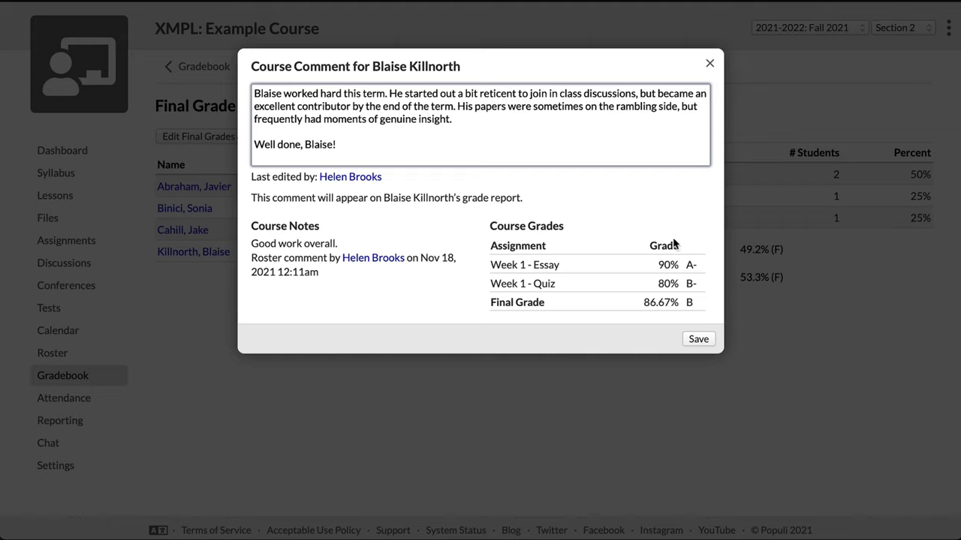
{"action": "left_click", "coordinate": [698, 340]}
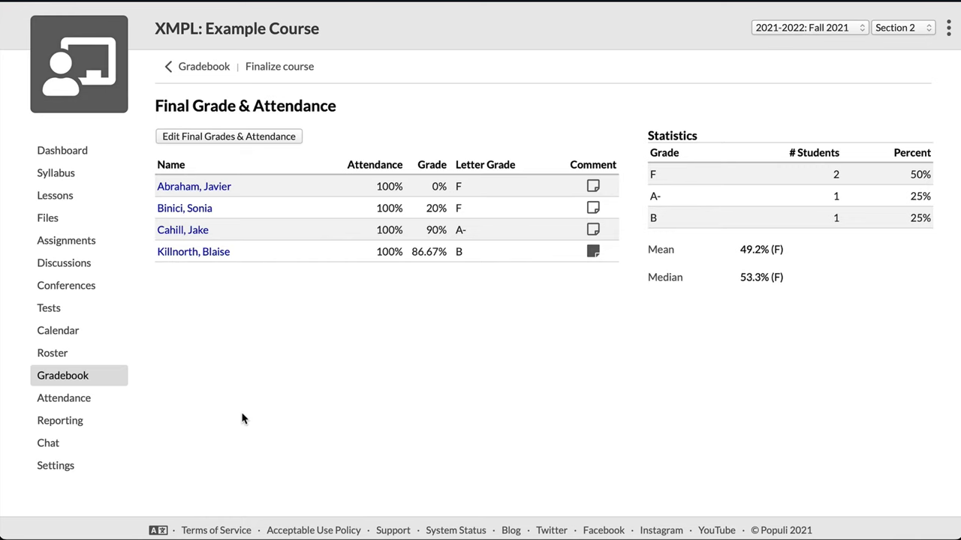
{"action": "left_click", "coordinate": [86, 357]}
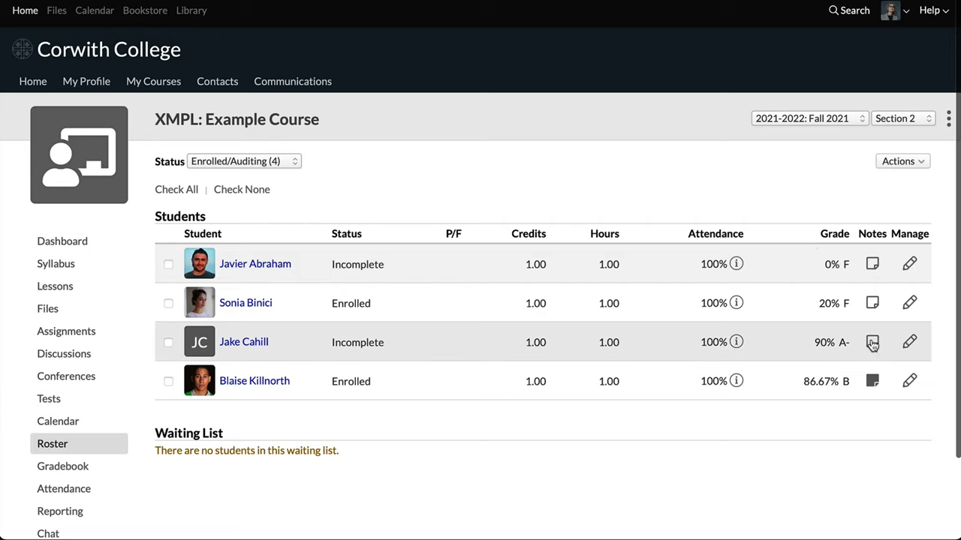
{"action": "scroll", "coordinate": [872, 382], "scroll_direction": "down", "scroll_amount": 1}
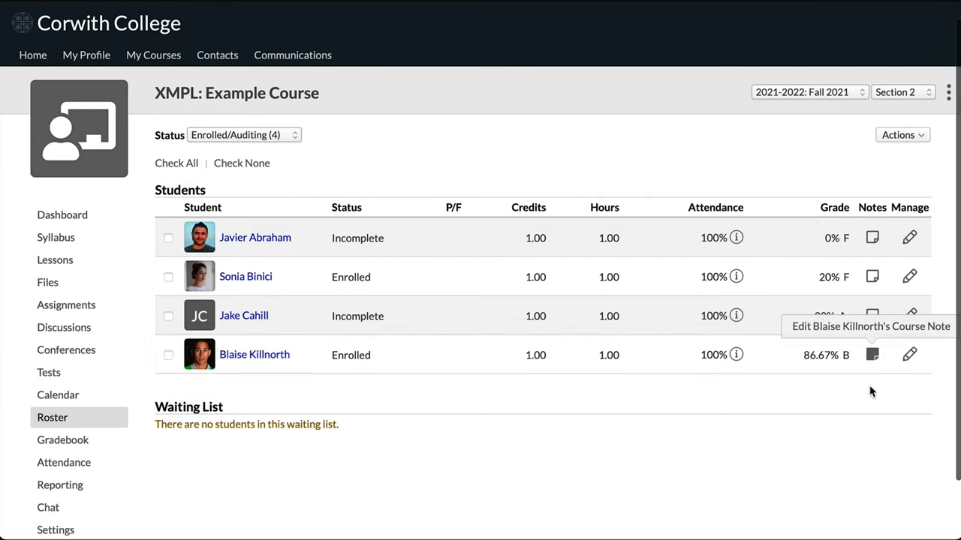
{"action": "left_click", "coordinate": [871, 355]}
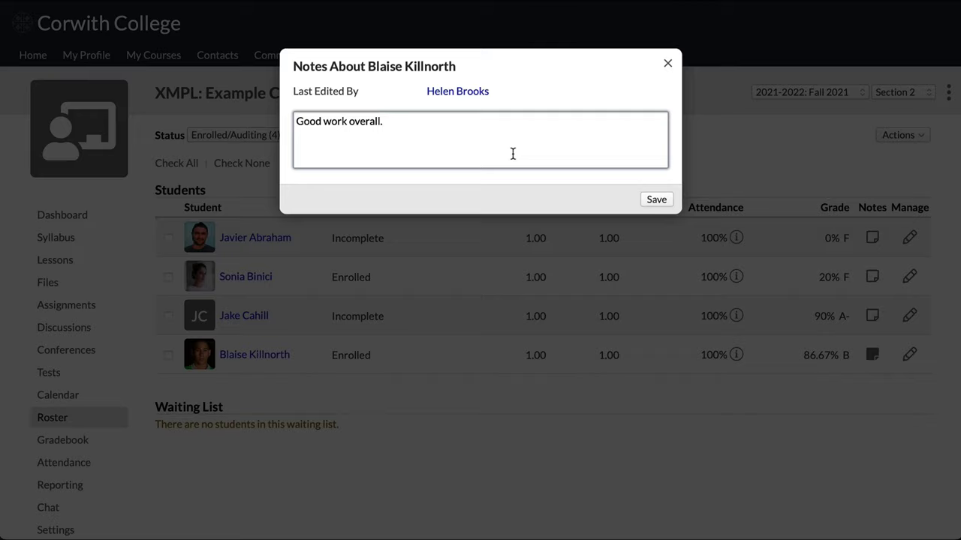
{"action": "left_click", "coordinate": [668, 65]}
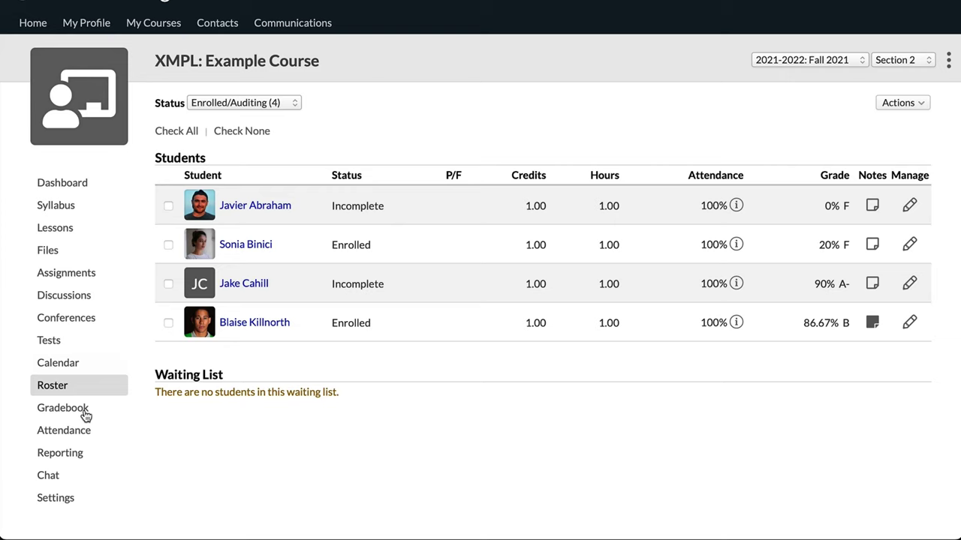
Go from course Settings back to the Gradebook and open Finalize course.
{"action": "left_click", "coordinate": [57, 499]}
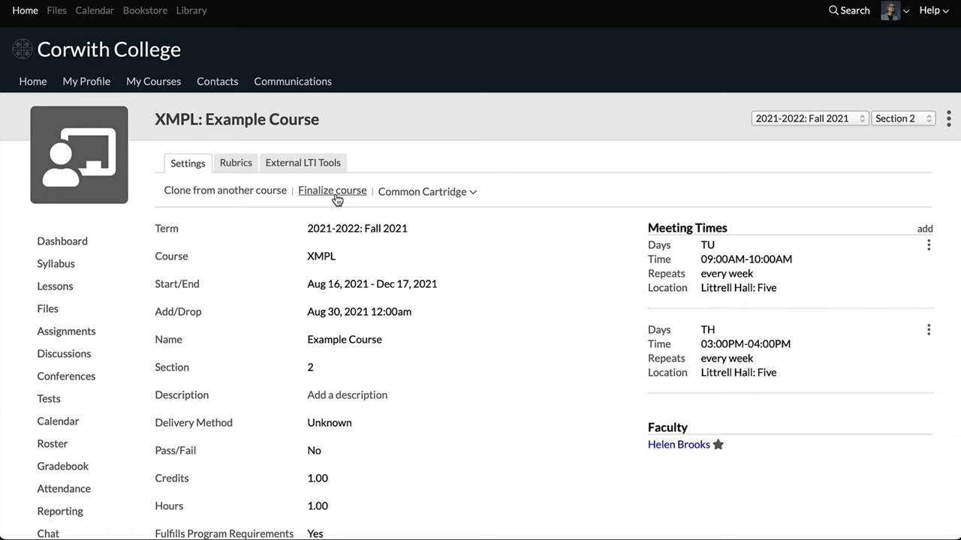
{"action": "left_click", "coordinate": [63, 468]}
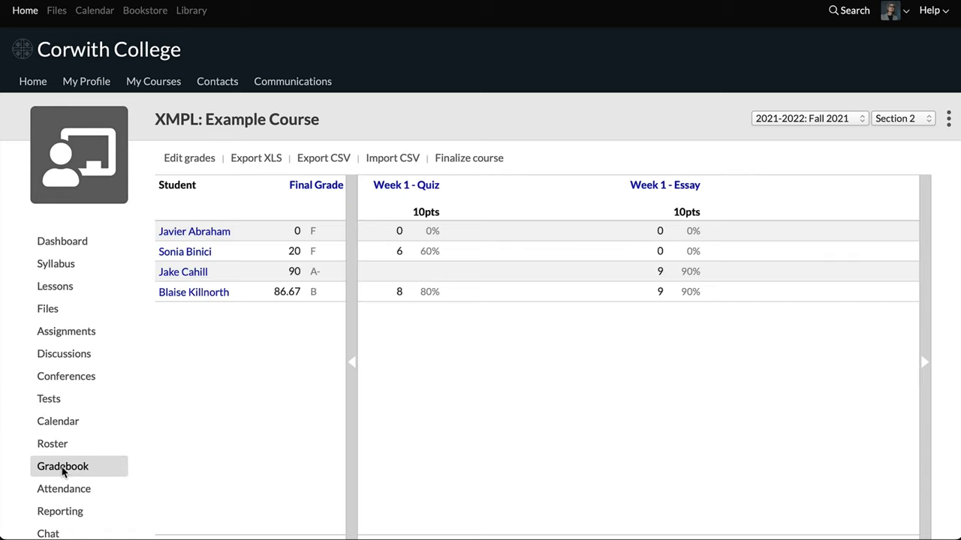
{"action": "left_click", "coordinate": [490, 165]}
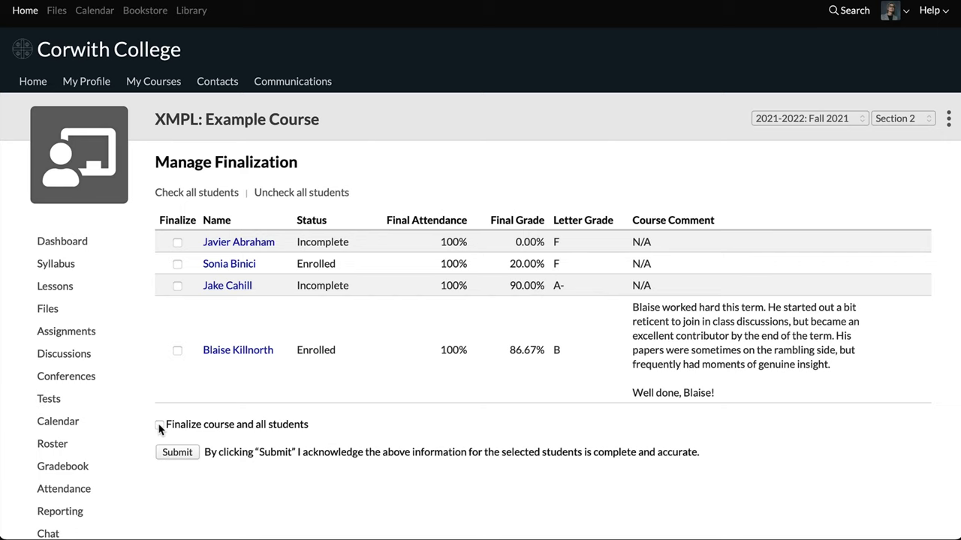
Submit finalization with 'Finalize course and all students' selected for all four students.
{"action": "left_click", "coordinate": [160, 425]}
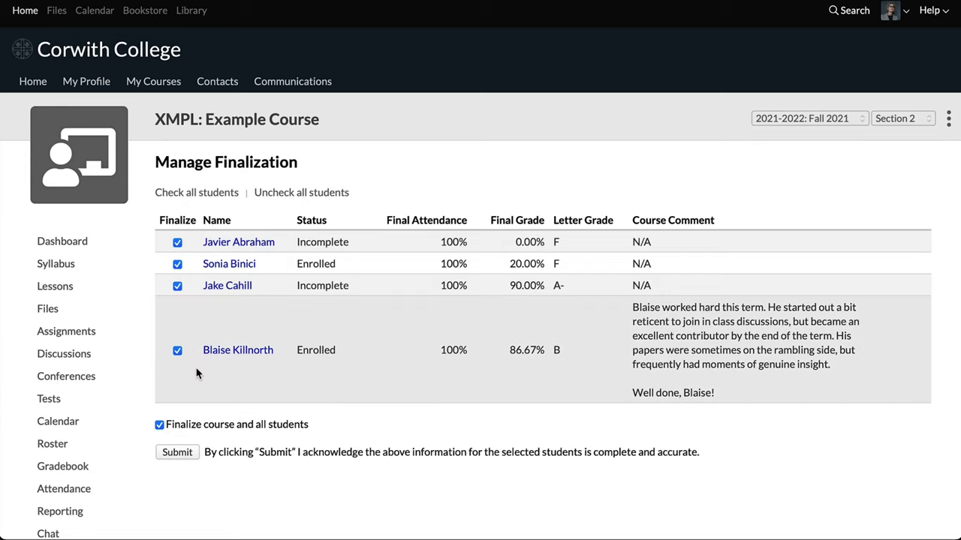
{"action": "left_click", "coordinate": [177, 351]}
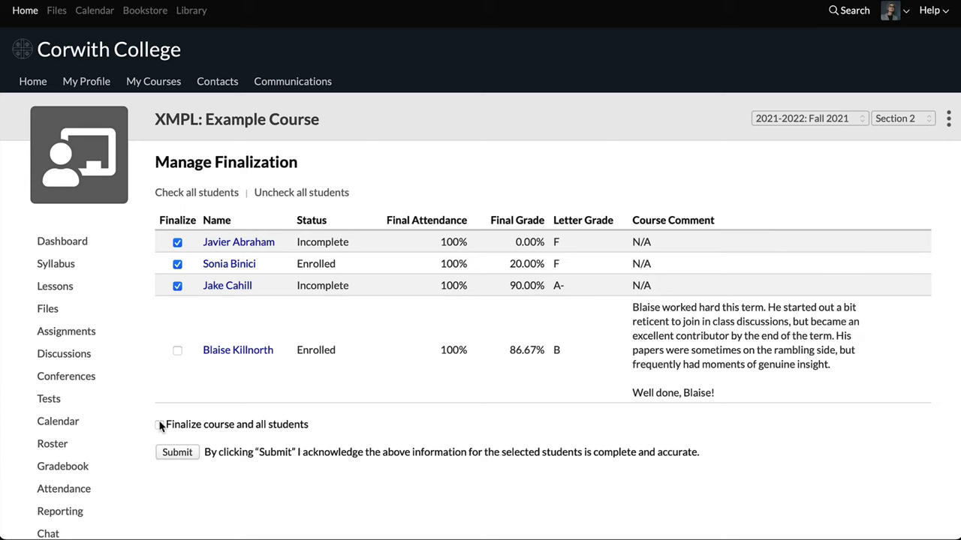
{"action": "left_click", "coordinate": [160, 425]}
{"action": "left_click", "coordinate": [182, 455]}
{"action": "scroll", "coordinate": [217, 460], "scroll_direction": "down", "scroll_amount": 2}
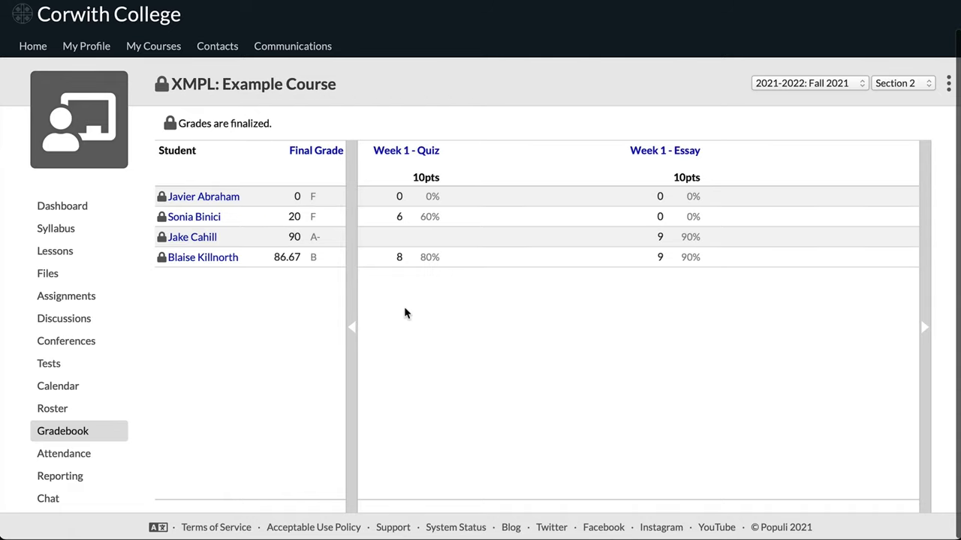
Check Week 1 - Quiz results for the missing grade, then view the locked course roster.
{"action": "left_click", "coordinate": [70, 298]}
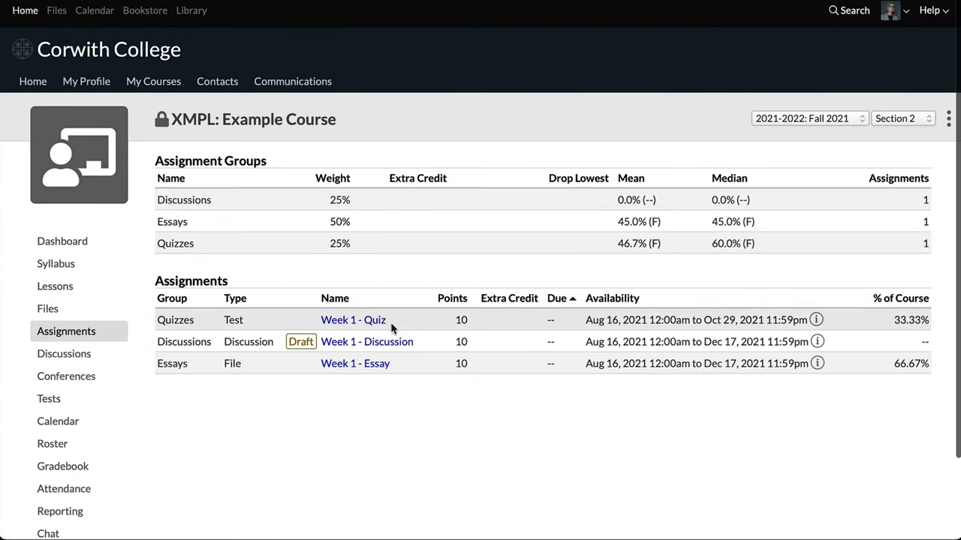
{"action": "left_click", "coordinate": [358, 320]}
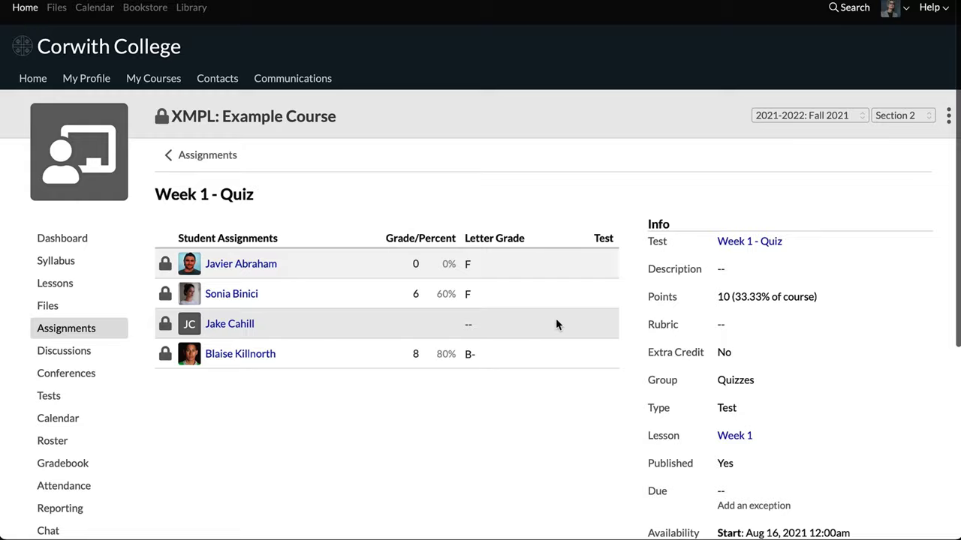
{"action": "scroll", "coordinate": [553, 354], "scroll_direction": "down", "scroll_amount": 2}
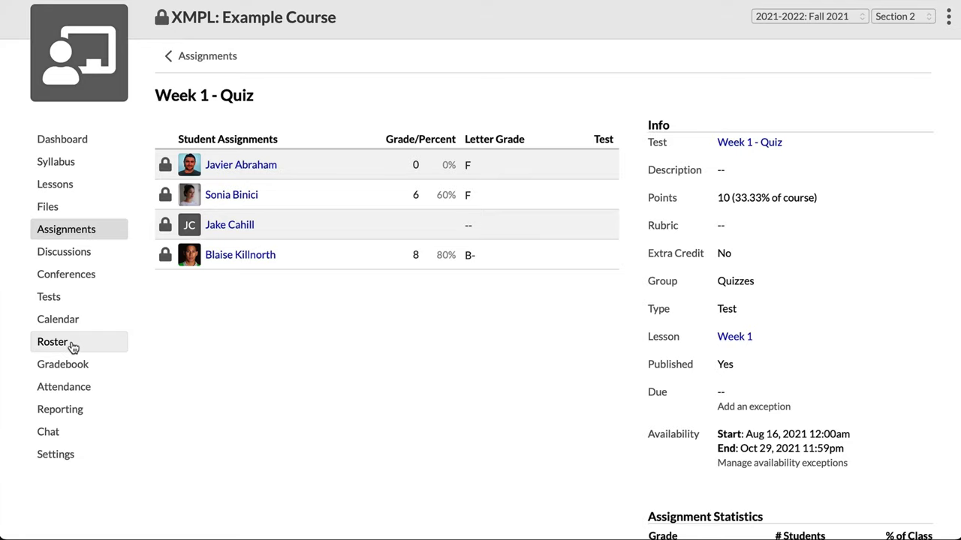
{"action": "left_click", "coordinate": [69, 344]}
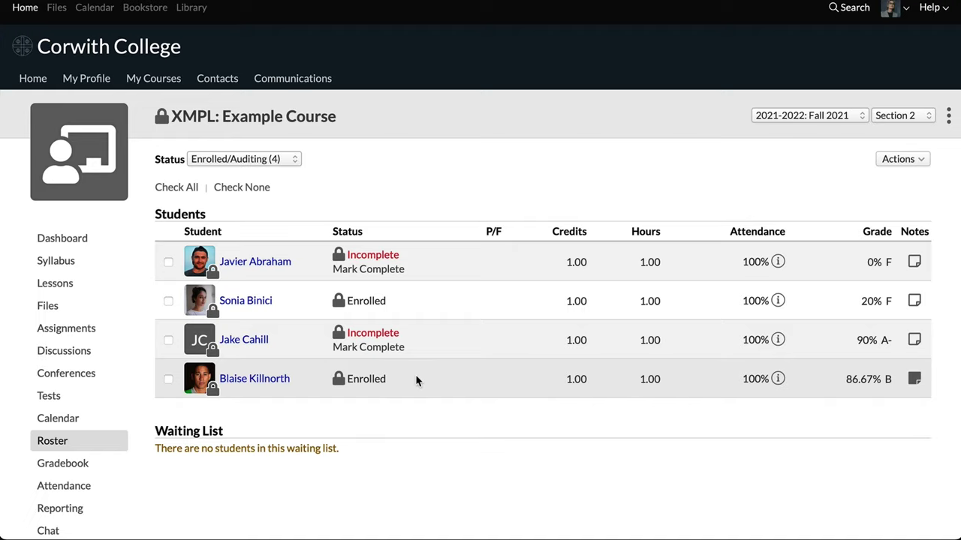
Start marking the 90% A- student complete, choosing to enter their missing grades.
{"action": "left_click", "coordinate": [389, 348]}
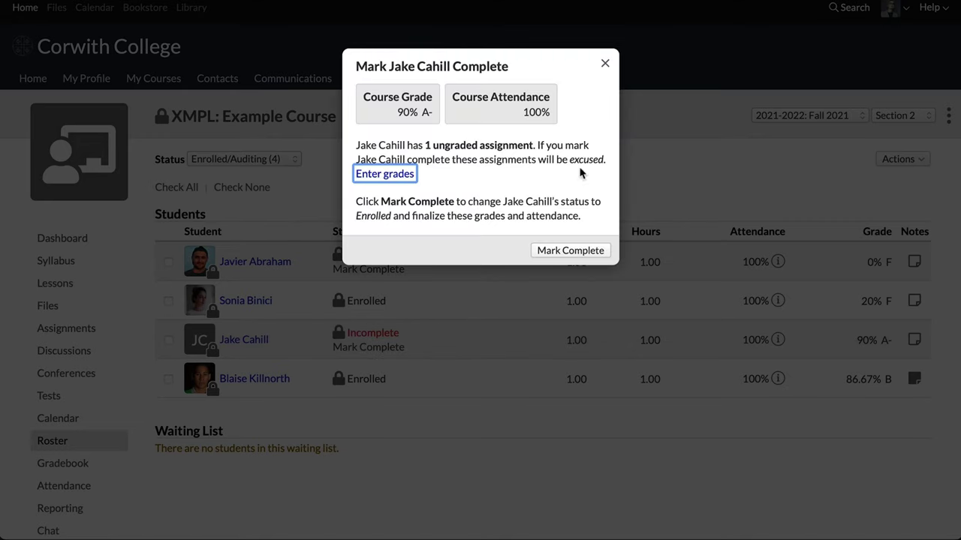
{"action": "left_click", "coordinate": [398, 177]}
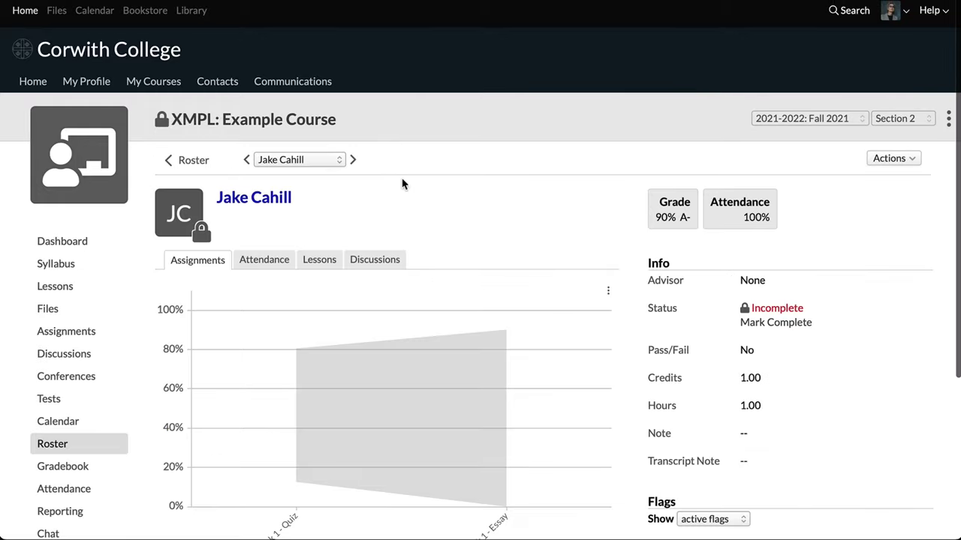
{"action": "scroll", "coordinate": [456, 405], "scroll_direction": "down", "scroll_amount": 3}
{"action": "scroll", "coordinate": [456, 392], "scroll_direction": "down", "scroll_amount": 1}
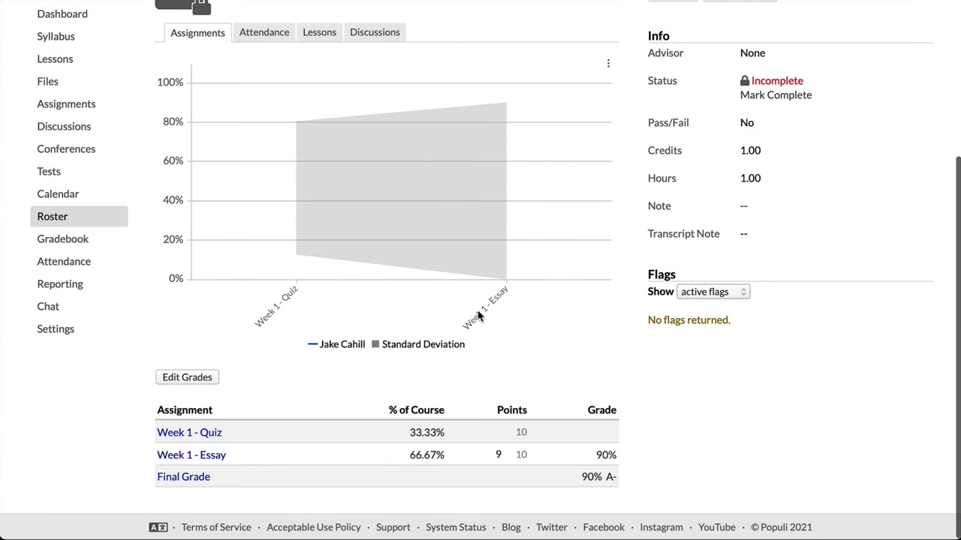
Give the student 8 points on Week 1 - Quiz, mark complete, and save.
{"action": "left_click", "coordinate": [210, 383]}
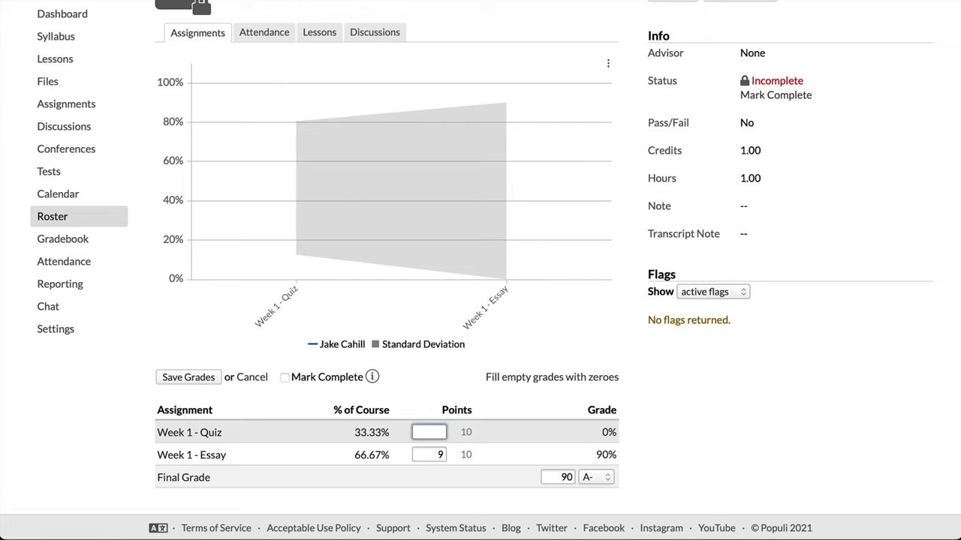
{"action": "type", "text": "8"}
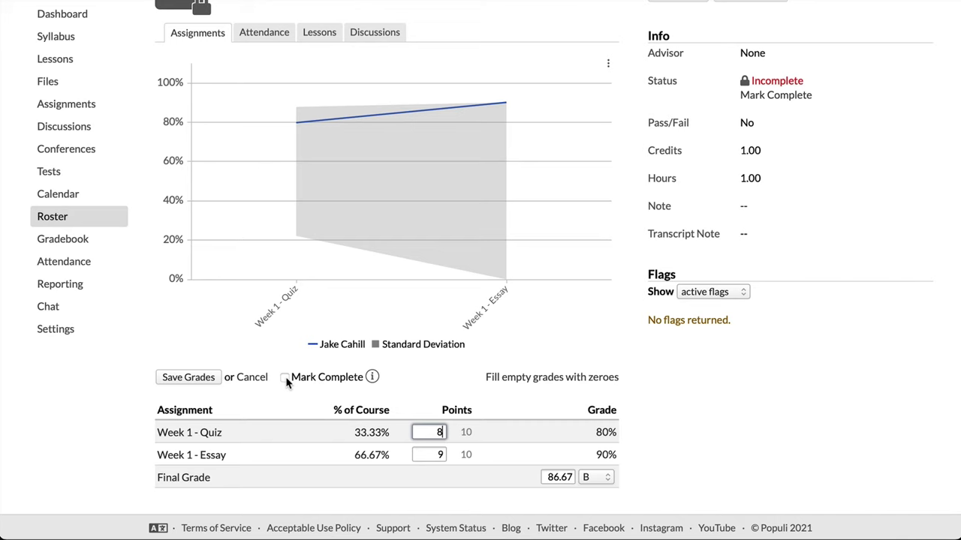
{"action": "left_click", "coordinate": [285, 378]}
{"action": "left_click", "coordinate": [188, 377]}
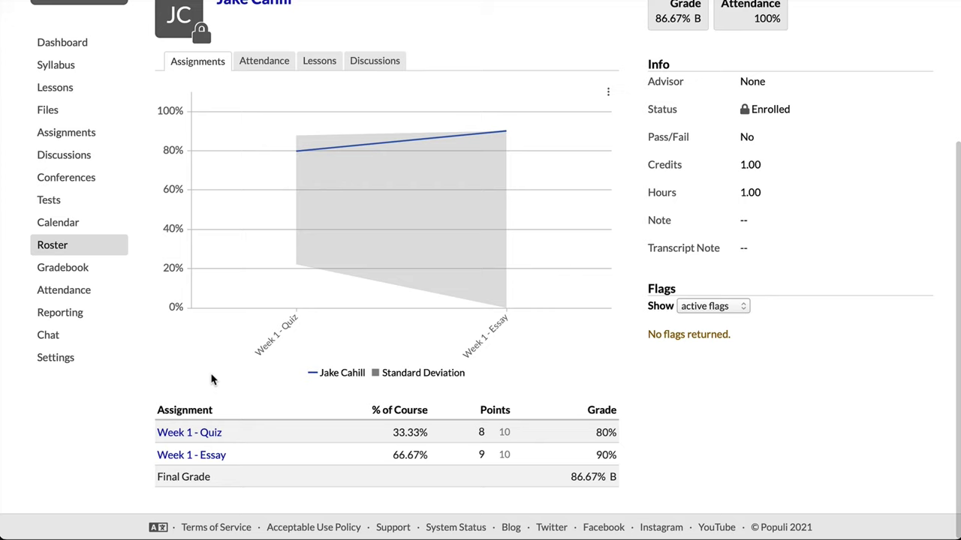
{"action": "left_click", "coordinate": [66, 246]}
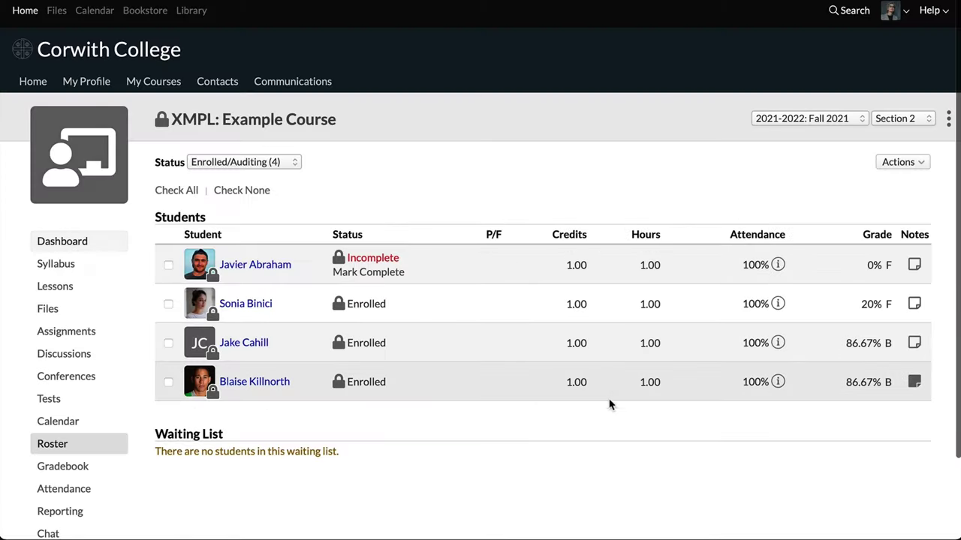